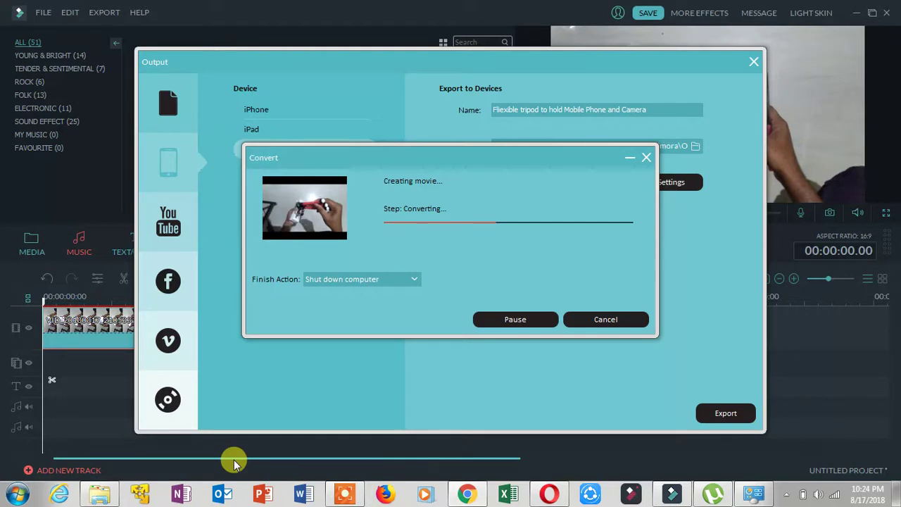
- Open the Windows Control Panel, maximize its window, and bring up the Sound settings
left_click(4, 499)
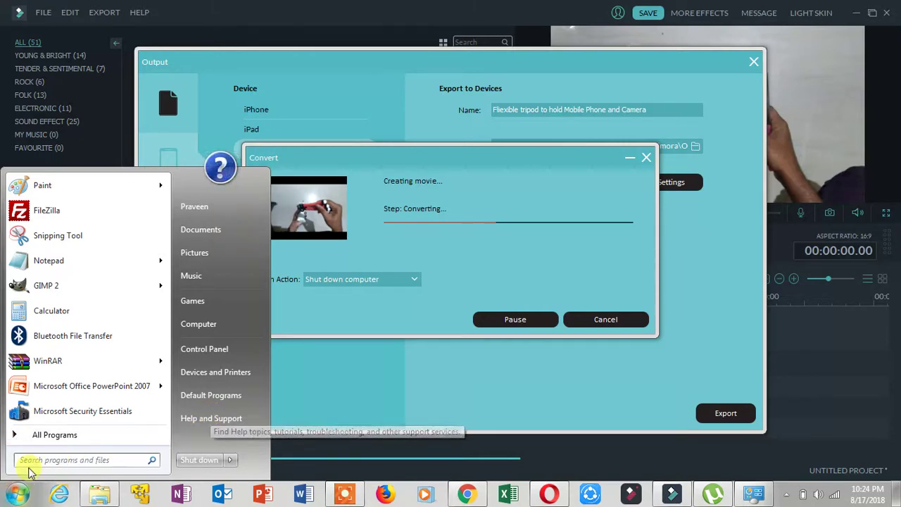
left_click(233, 350)
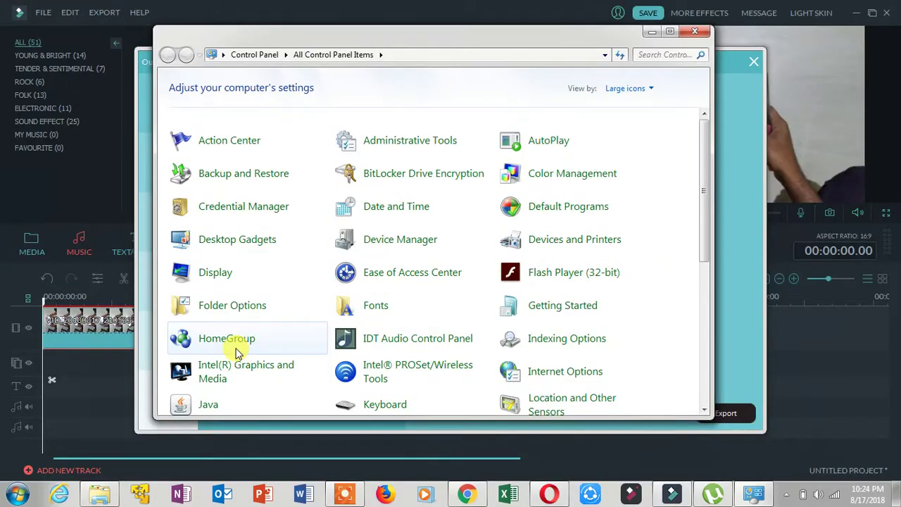
left_click(670, 31)
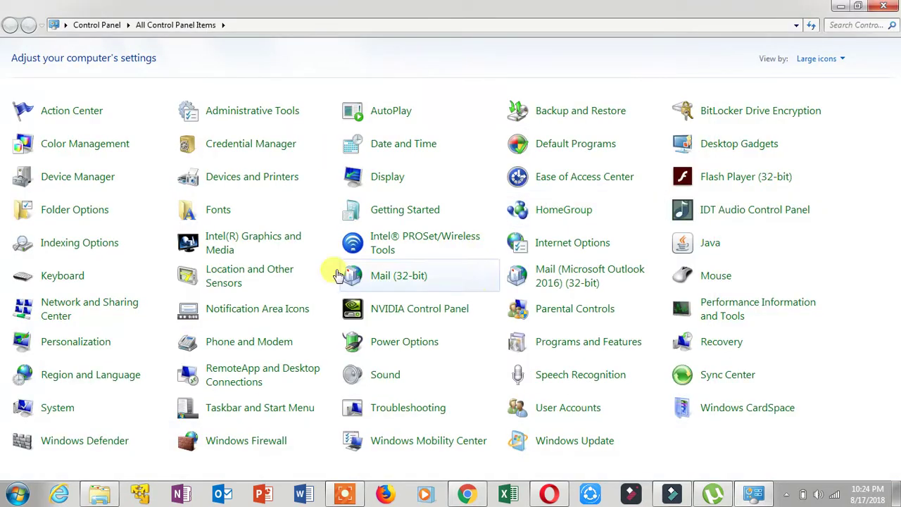
left_click(386, 377)
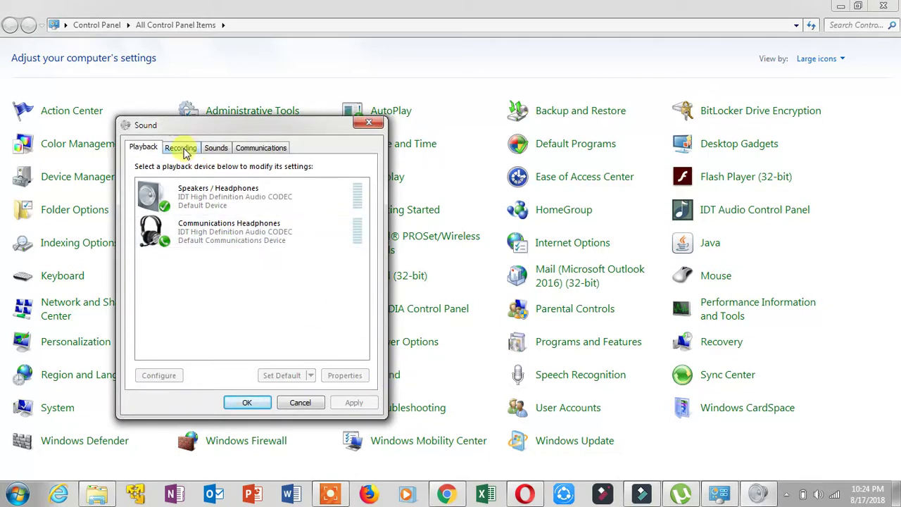
- Show the recording devices and open the properties of the Microphone Array
left_click(182, 149)
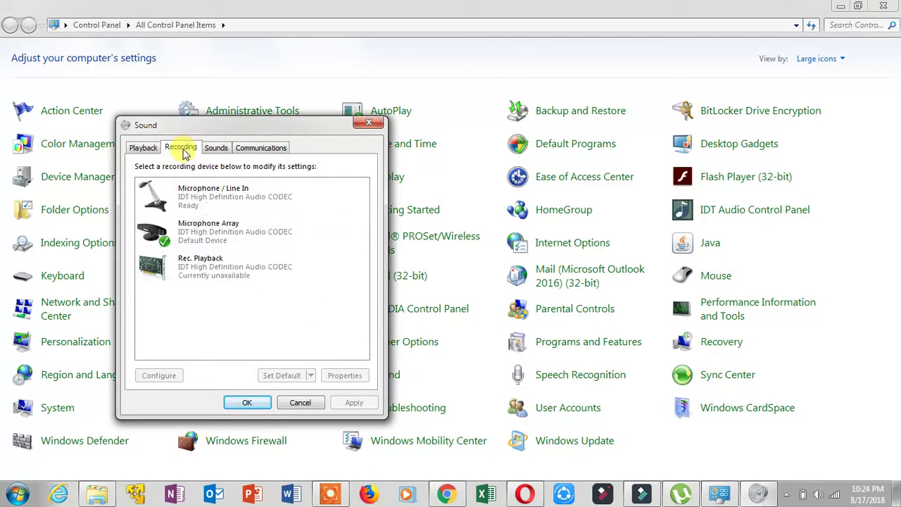
left_click(229, 229)
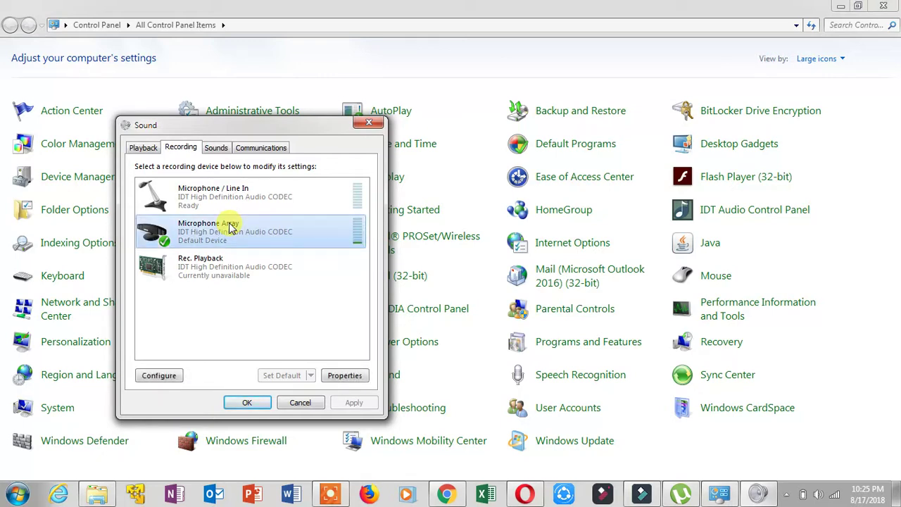
right_click(229, 229)
left_click(273, 301)
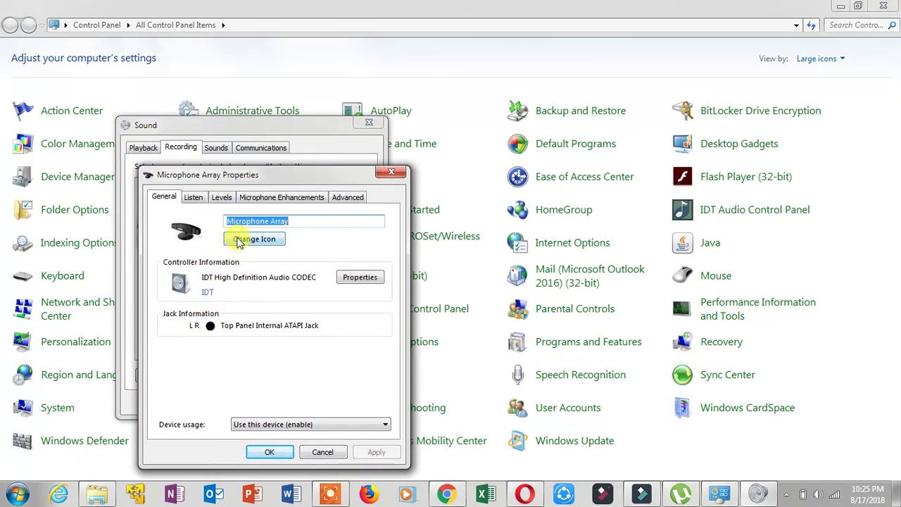
- Enable "Listen to this device" for the Microphone Array and apply the setting
left_click(220, 198)
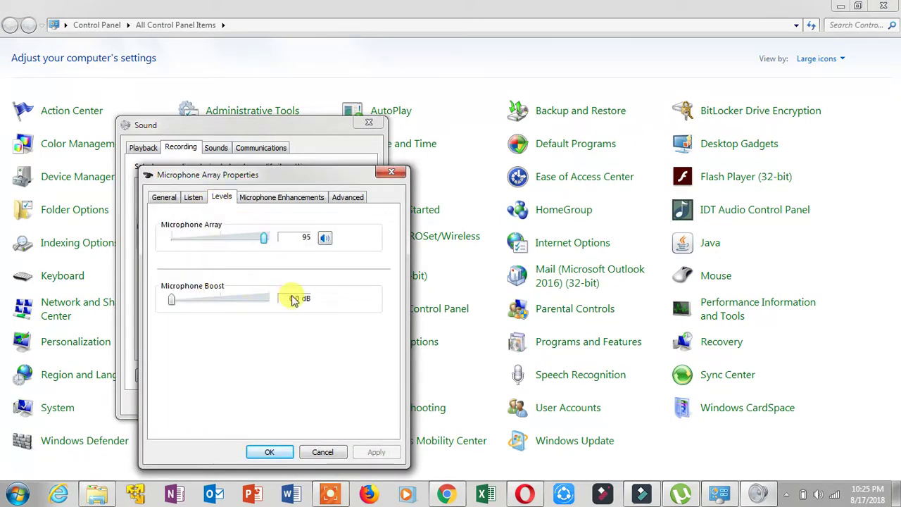
left_click(193, 197)
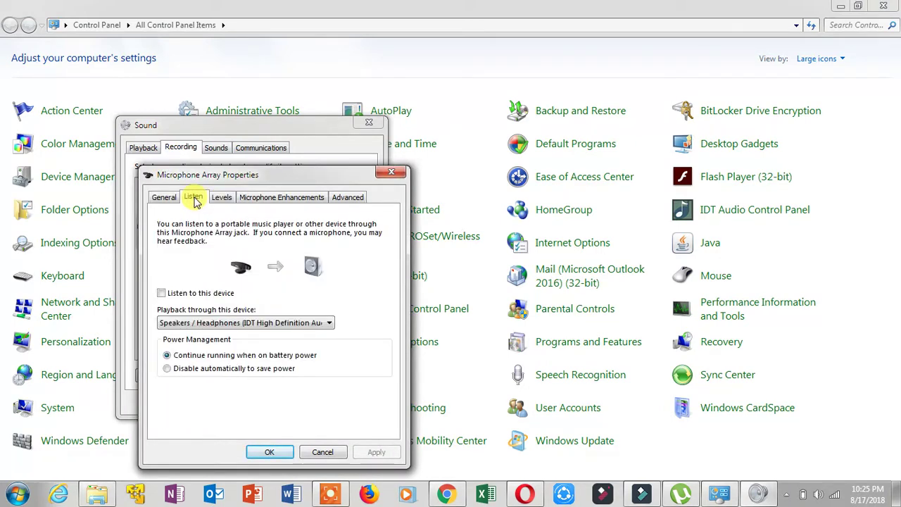
left_click(161, 293)
left_click(221, 197)
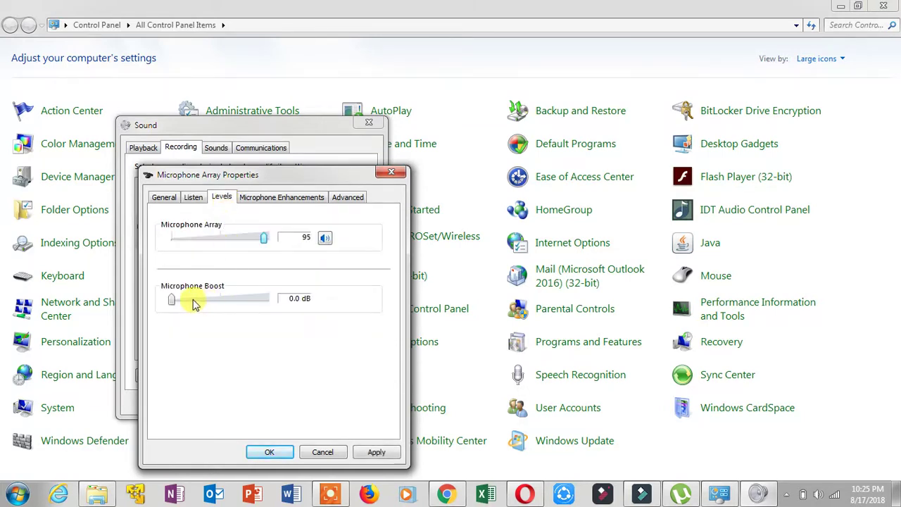
mouse_move(173, 301)
left_mouse_down()
mouse_move(261, 306)
mouse_move(162, 298)
left_mouse_up()
left_click(194, 198)
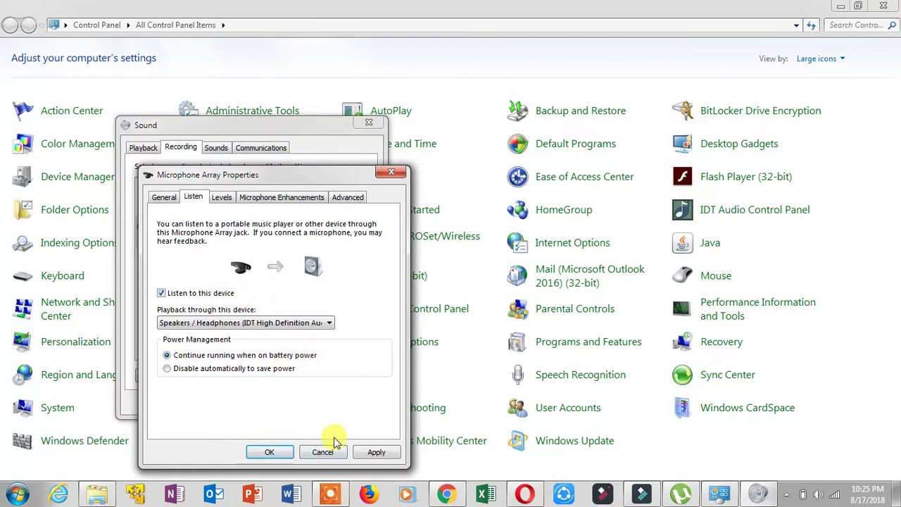
left_click(375, 452)
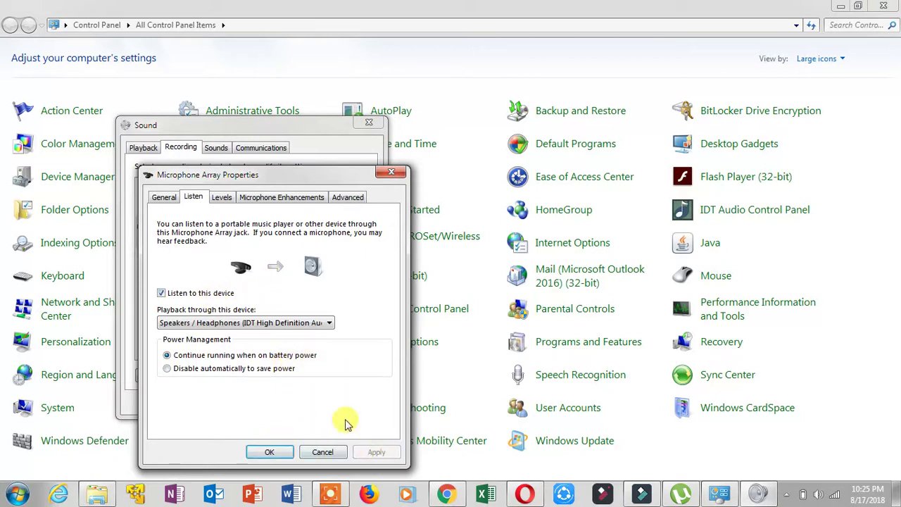
- Set the Microphone Boost to 0.0 dB and the Microphone Array level to 100
left_click(224, 197)
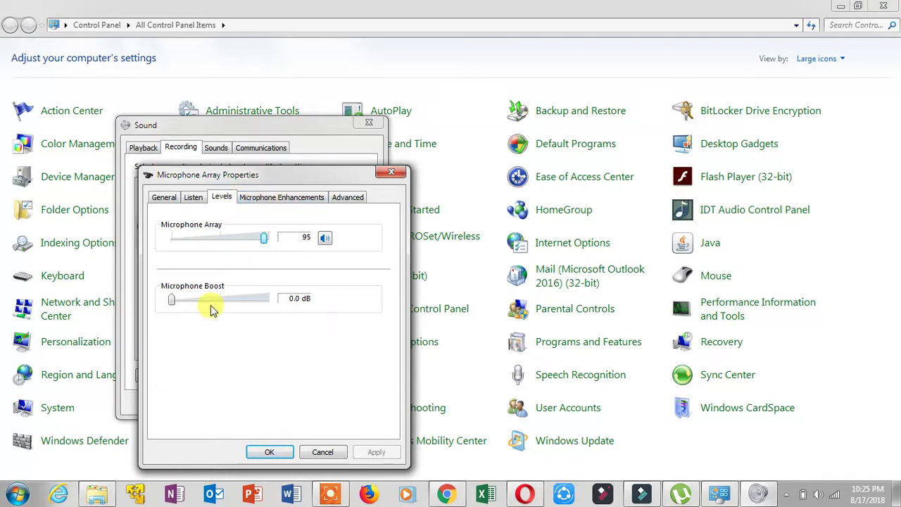
mouse_move(173, 301)
left_mouse_down()
mouse_move(290, 303)
mouse_move(168, 310)
left_mouse_up()
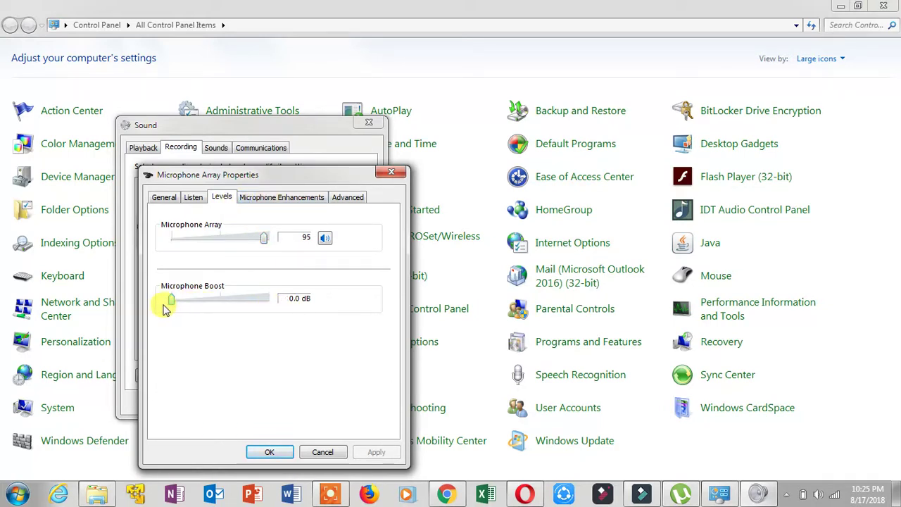
mouse_move(173, 303)
left_mouse_down()
mouse_move(255, 304)
mouse_move(176, 306)
left_mouse_up()
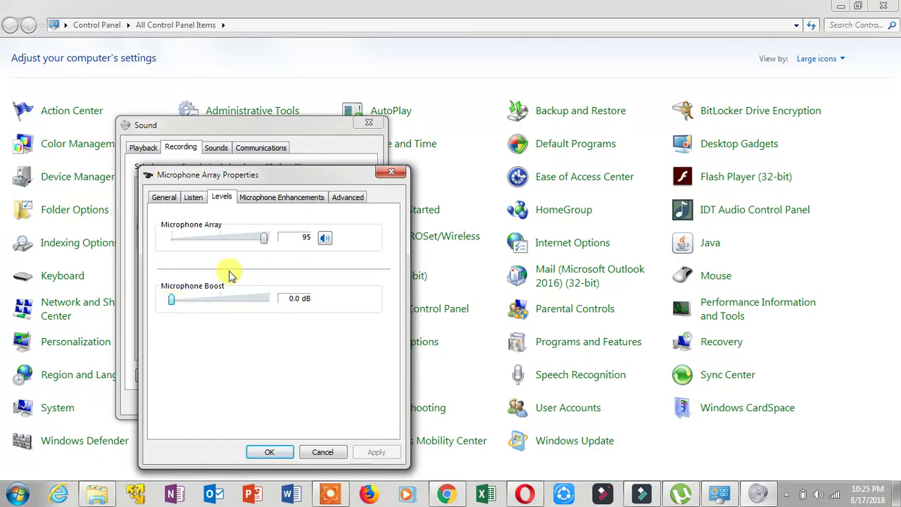
left_click_drag(266, 243, 273, 241)
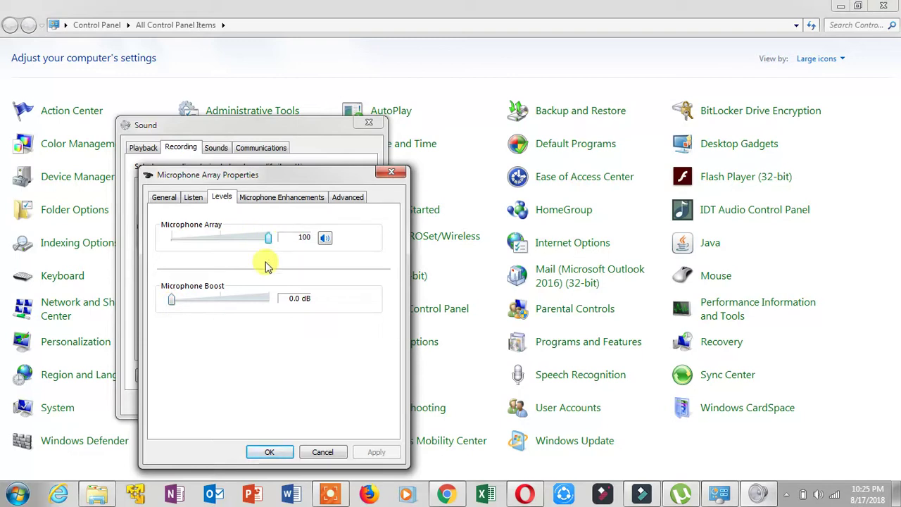
- Set the microphone enhancements to acoustic echo cancellation with light beam forming, leaving aggressive beam forming off
left_click(257, 197)
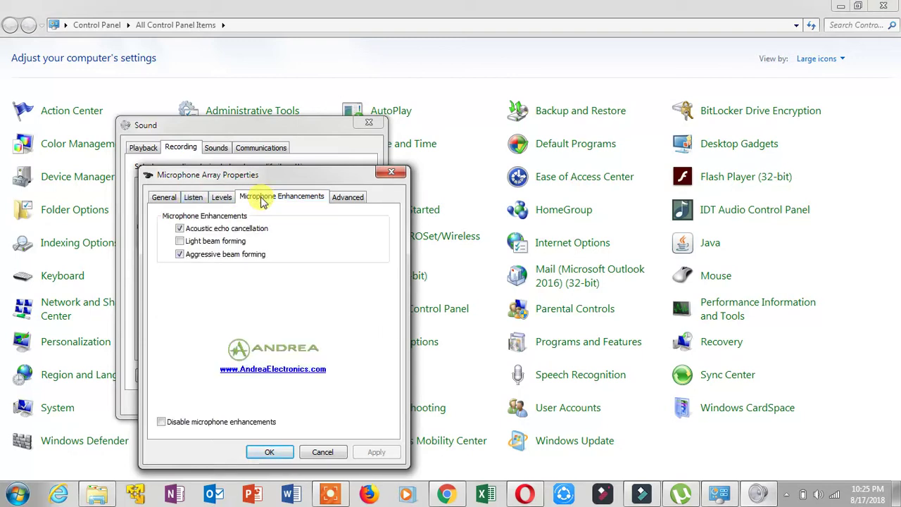
left_click(180, 230)
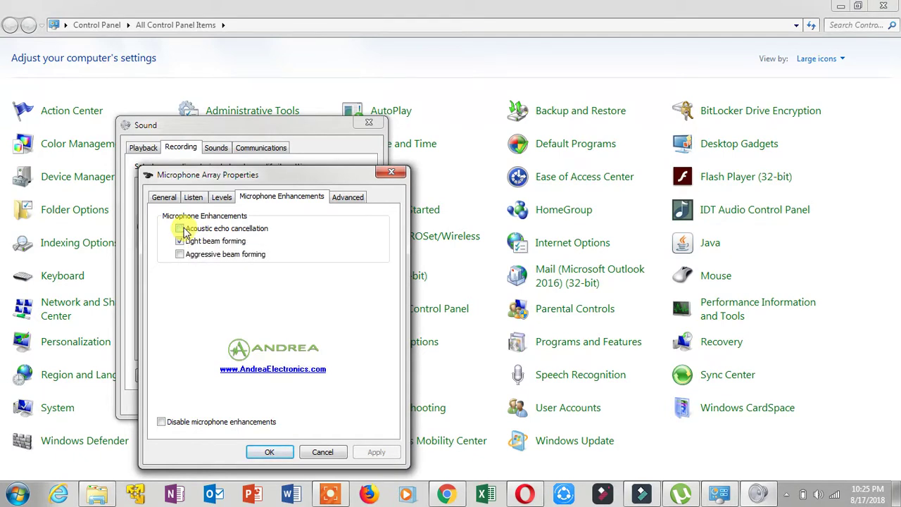
- Set the microphone's default format to 2 channel, 16 bit, 44100 Hz (CD Quality)
left_click(342, 199)
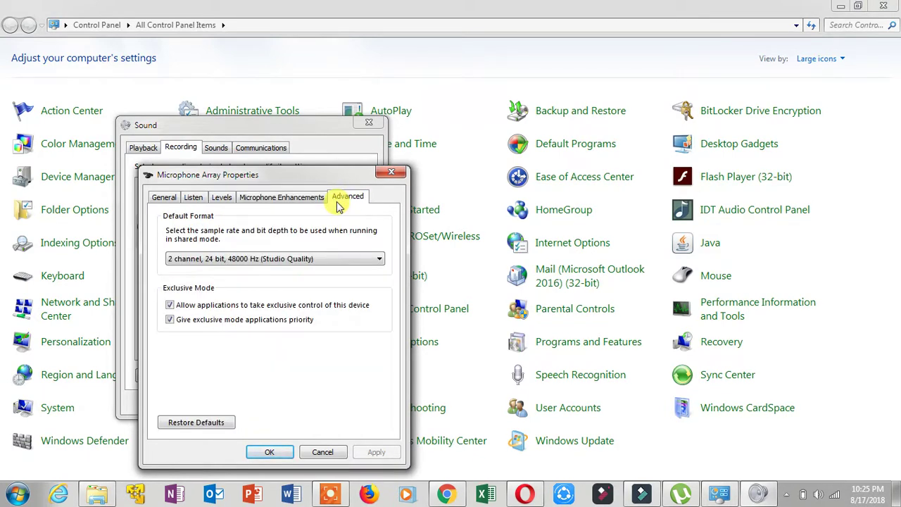
left_click(308, 259)
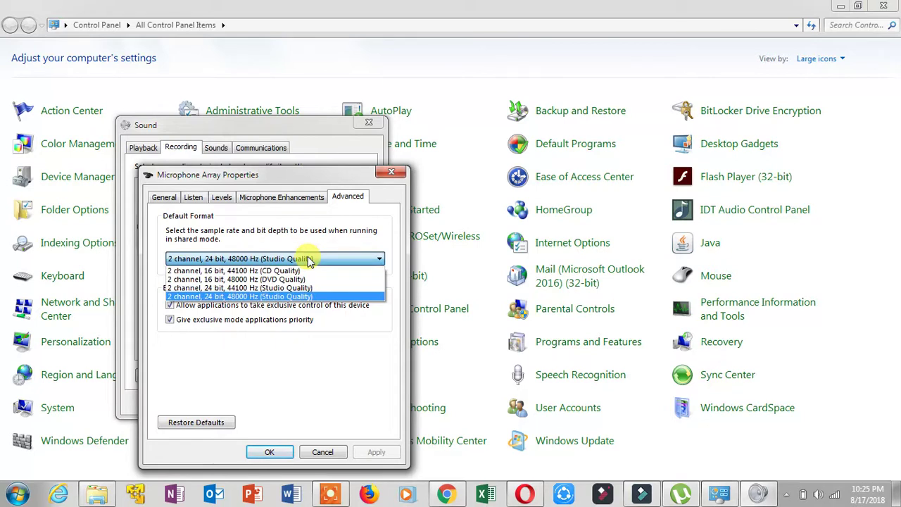
left_click(290, 272)
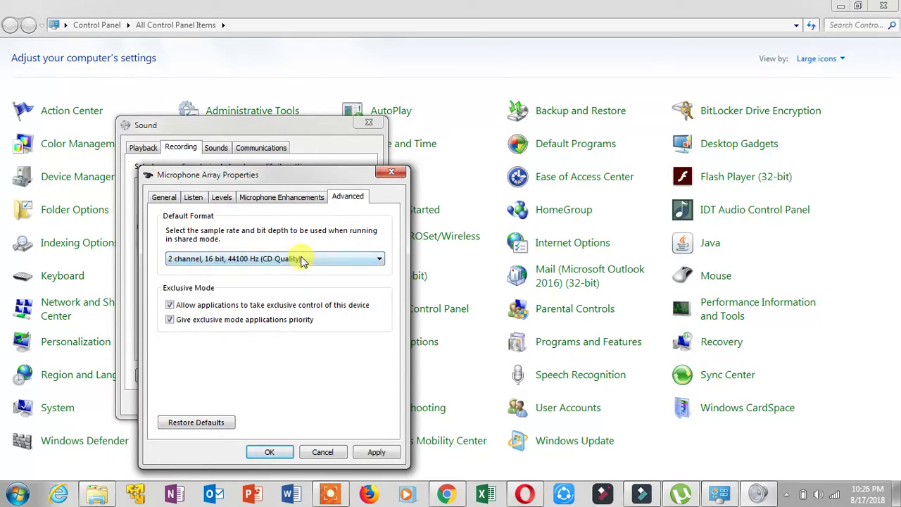
- Disable "Listen to this device" for the Microphone Array and apply the pending changes
left_click(194, 199)
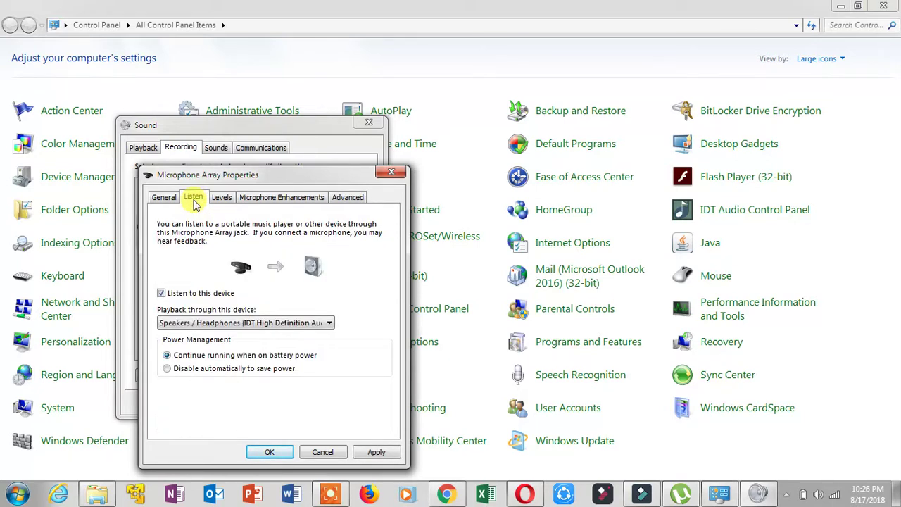
left_click(161, 293)
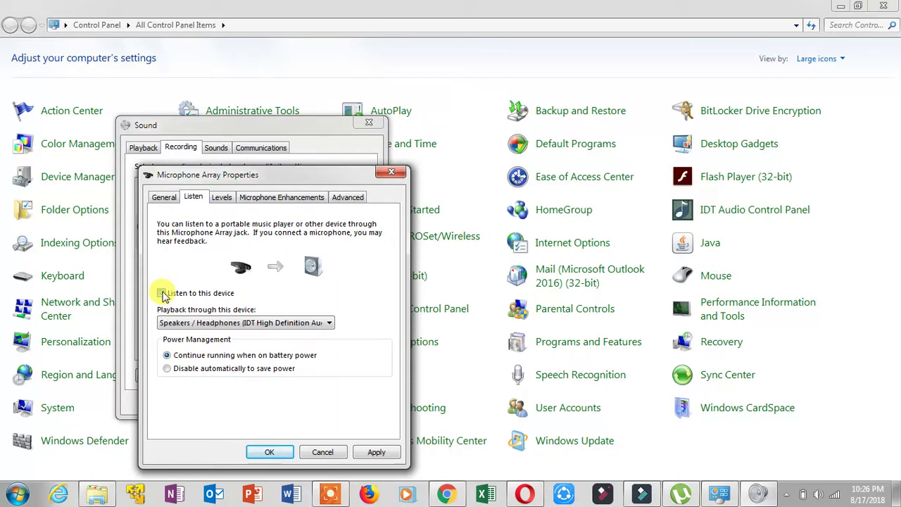
left_click(376, 455)
left_click(512, 301)
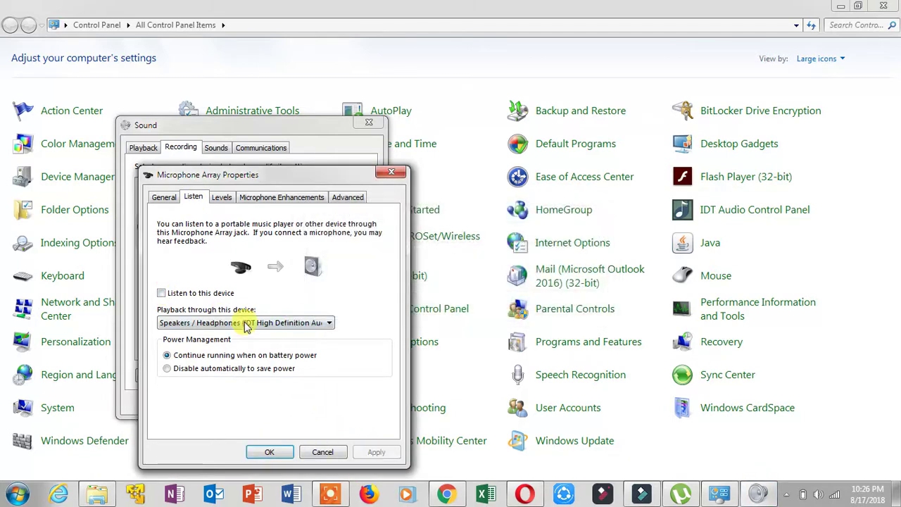
- Try the 2 channel, 24 bit, 48000 Hz (Studio Quality) default format, and restore the microphone's advanced settings to defaults
left_click(285, 198)
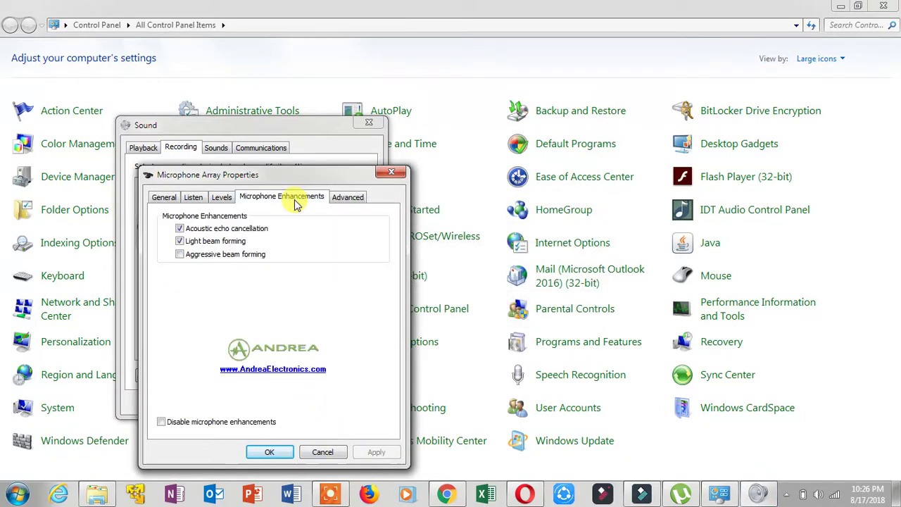
left_click(356, 199)
left_click(377, 260)
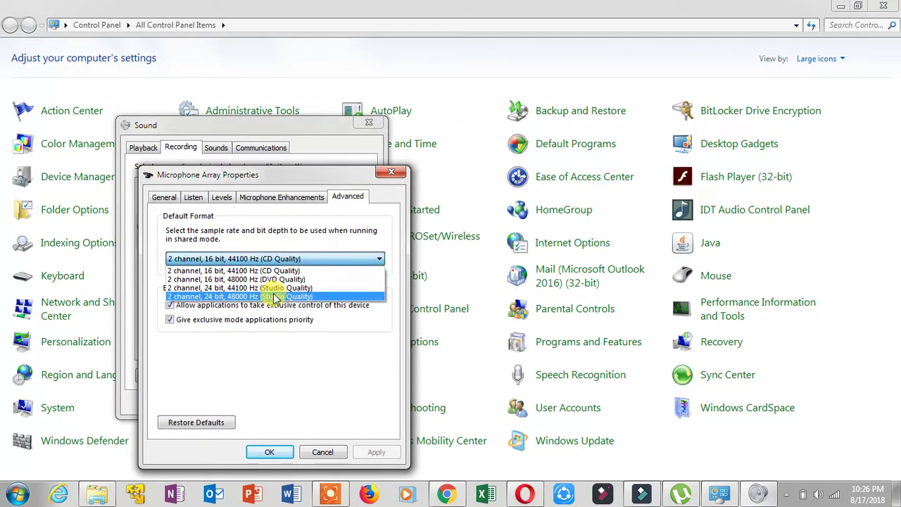
left_click(274, 296)
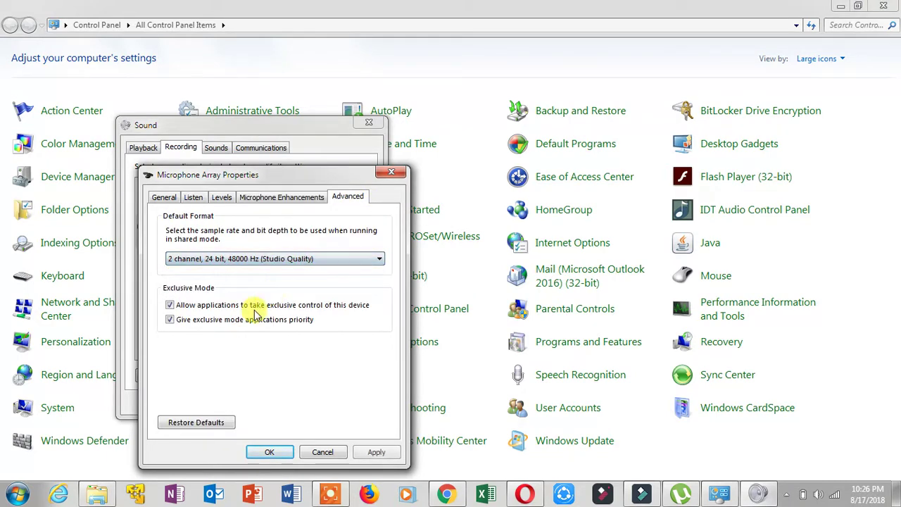
left_click(227, 424)
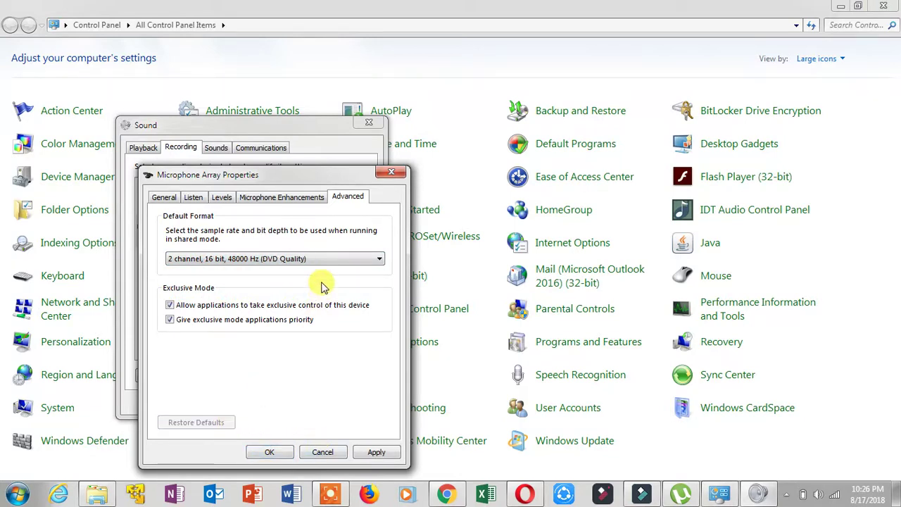
- Set the default format to 2 channel, 24 bit, 44100 Hz (Studio Quality), apply it, and close the Microphone Array properties
left_click(332, 258)
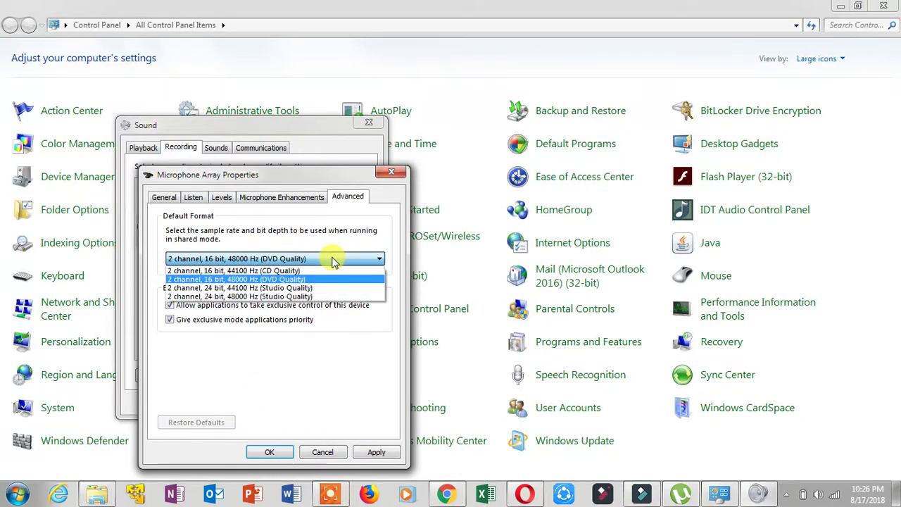
left_click(251, 292)
left_click(372, 451)
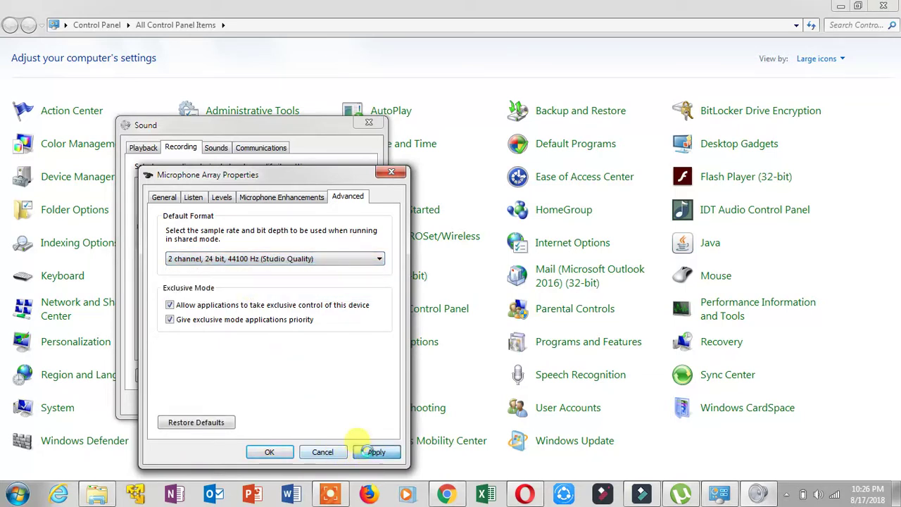
left_click(279, 451)
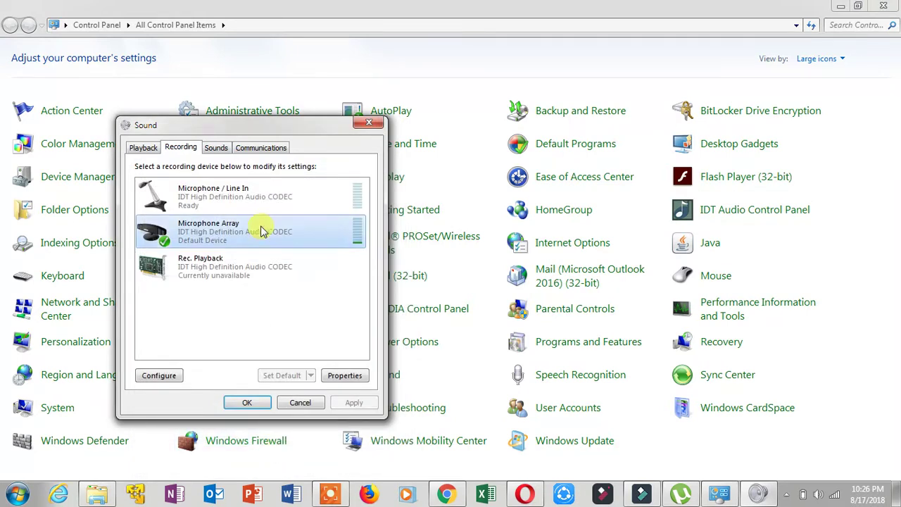
- Review the system sounds and communications activity options, and close the Sound dialog
left_click(218, 149)
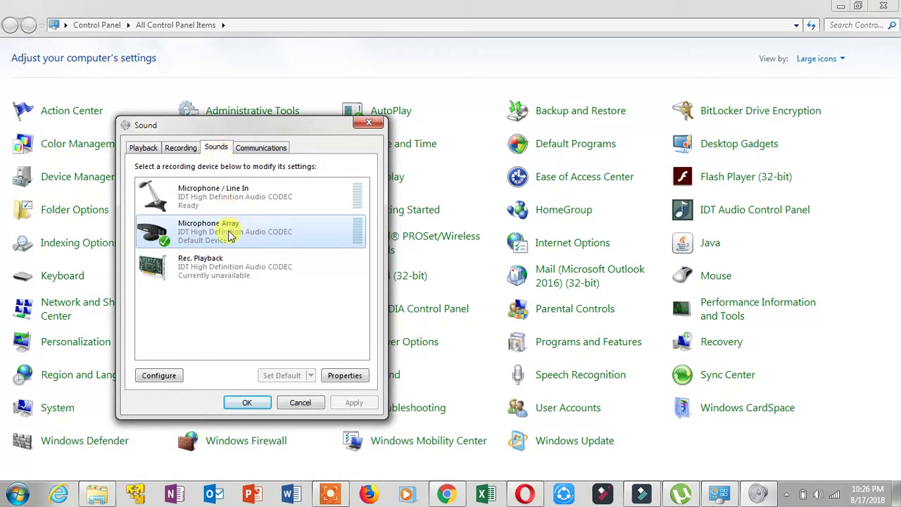
left_click(256, 151)
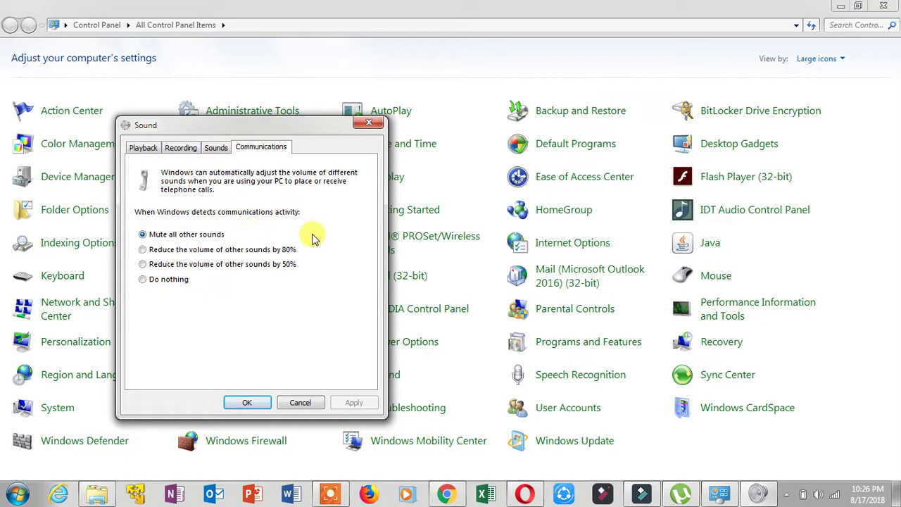
left_click(368, 124)
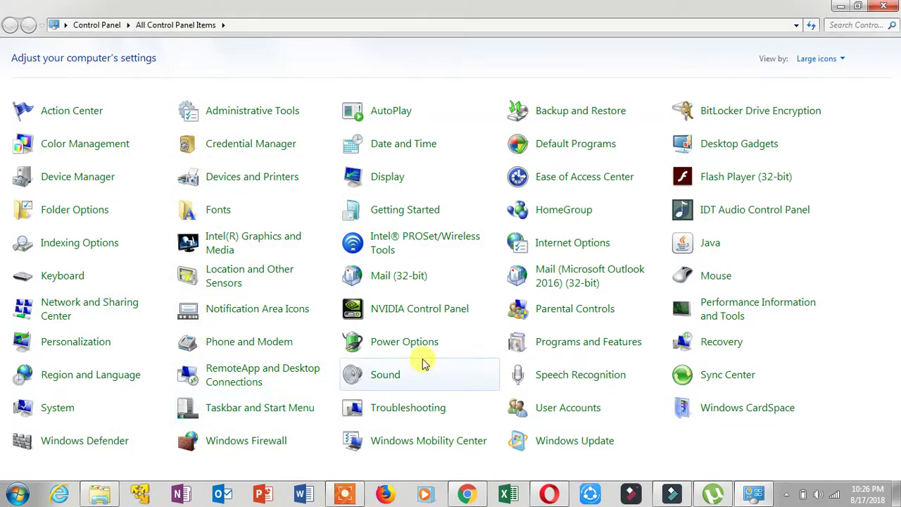
- Open the Sound settings, look over the playback devices, and display the recording devices
right_click(398, 378)
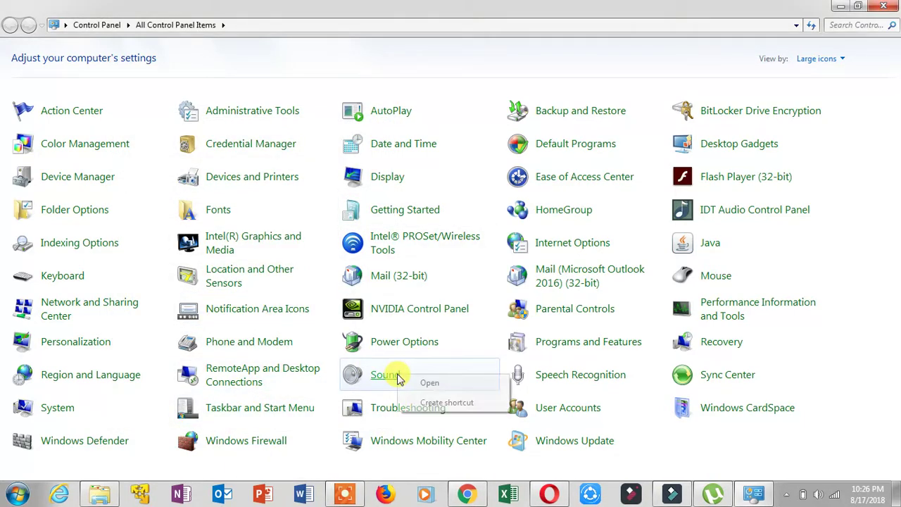
left_click(380, 379)
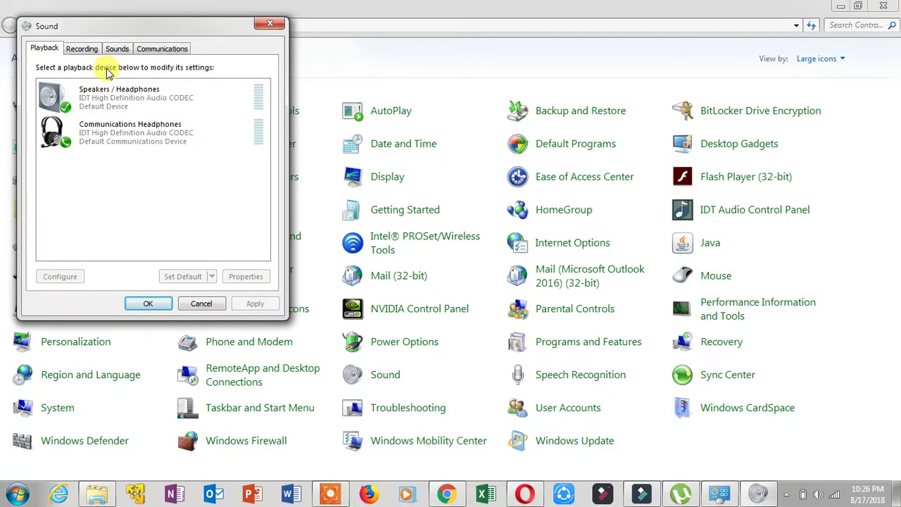
left_click_drag(198, 37, 326, 41)
left_click(291, 138)
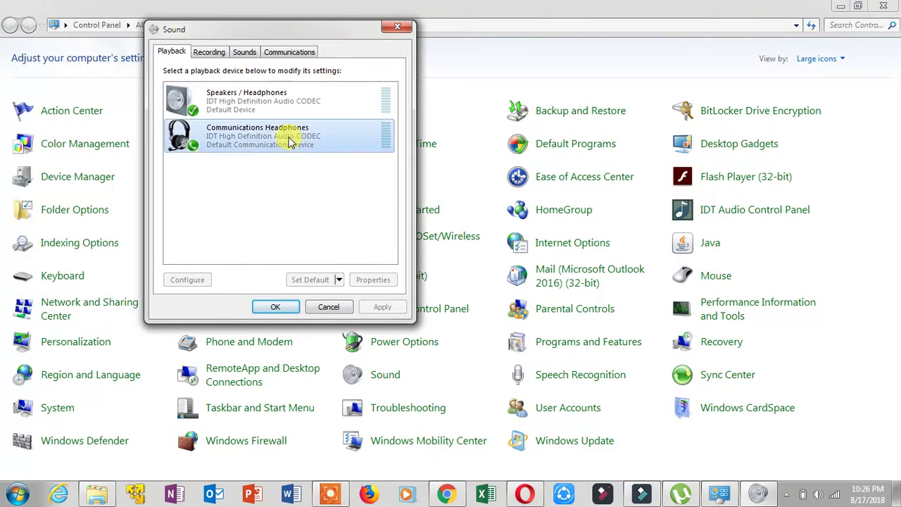
left_click(275, 105)
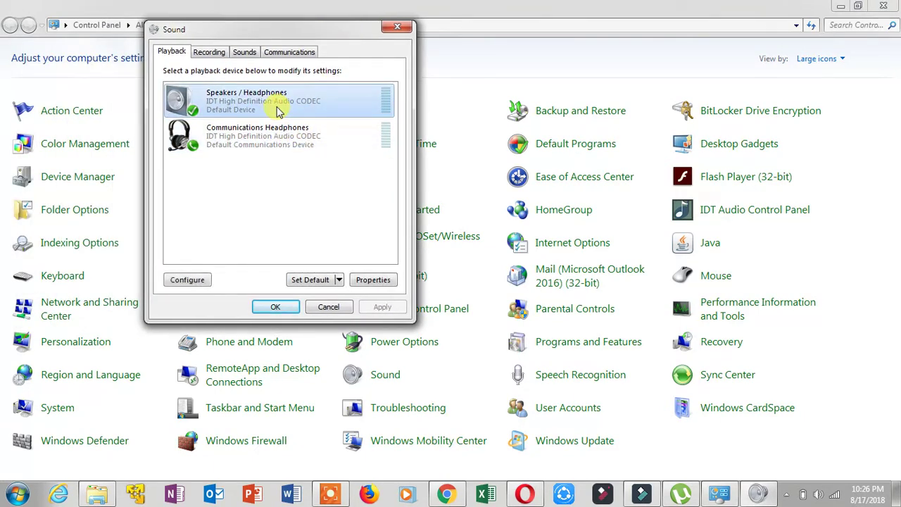
left_click(209, 55)
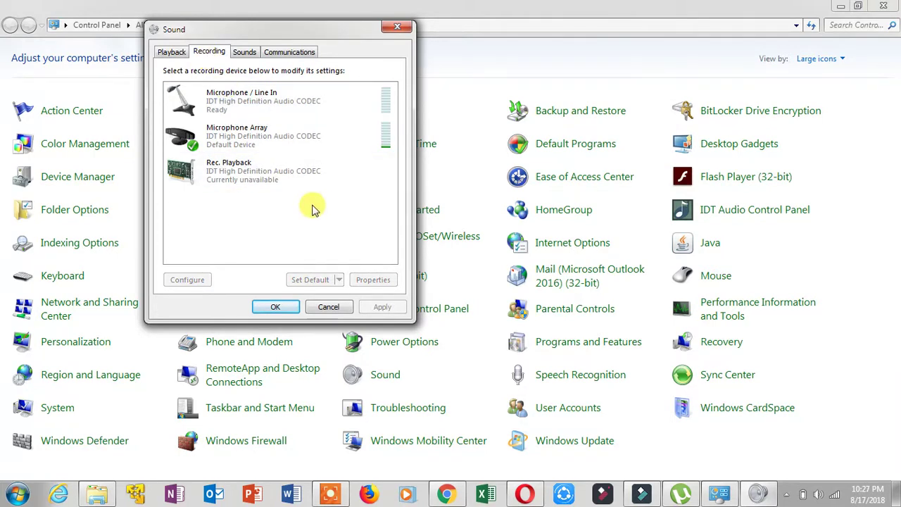
- Open the Microphone / Line In properties and enable "Listen to this device"
right_click(285, 101)
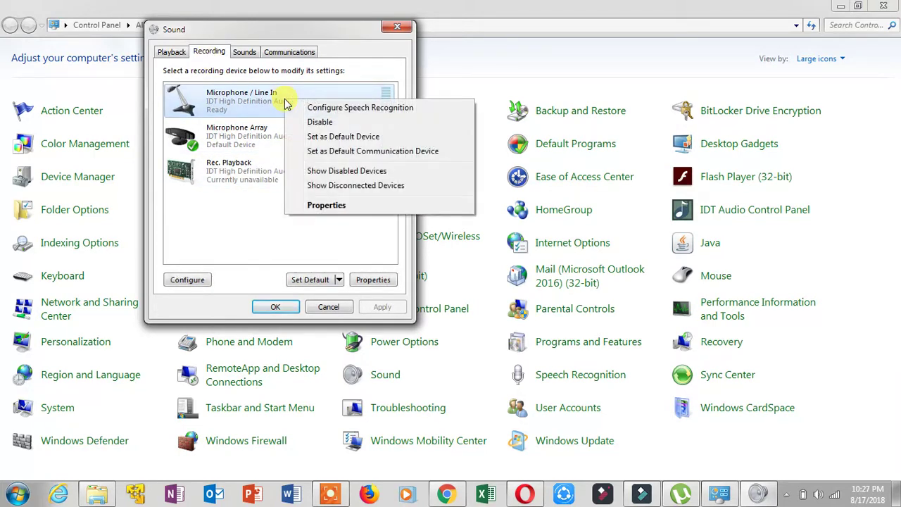
left_click(327, 205)
left_click(234, 102)
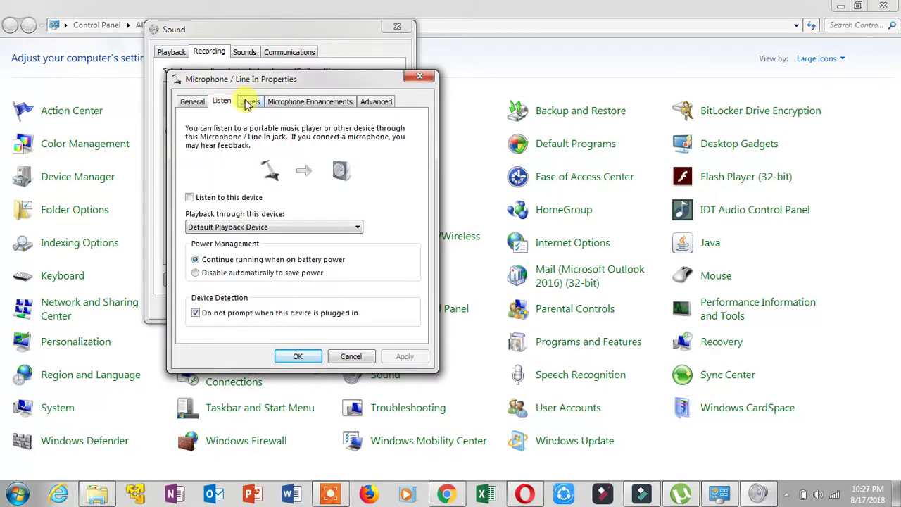
left_click(190, 198)
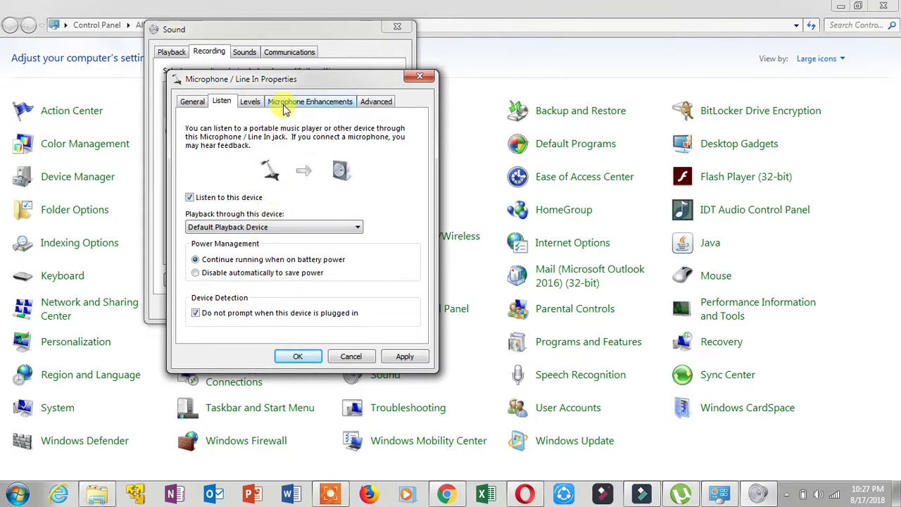
- Set the Microphone / Line In level to 52, keeping the microphone boost at 0.0 dB
left_click(260, 102)
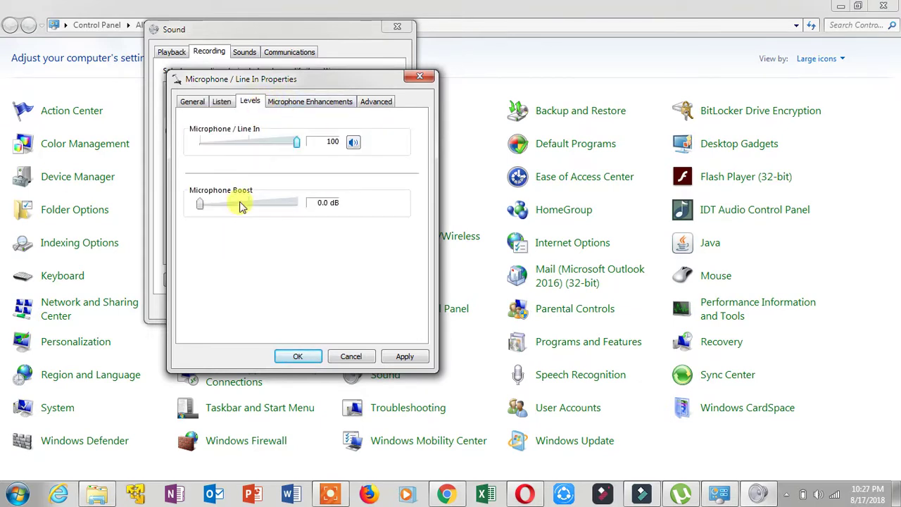
mouse_move(204, 213)
left_mouse_down()
mouse_move(303, 212)
mouse_move(206, 209)
left_mouse_up()
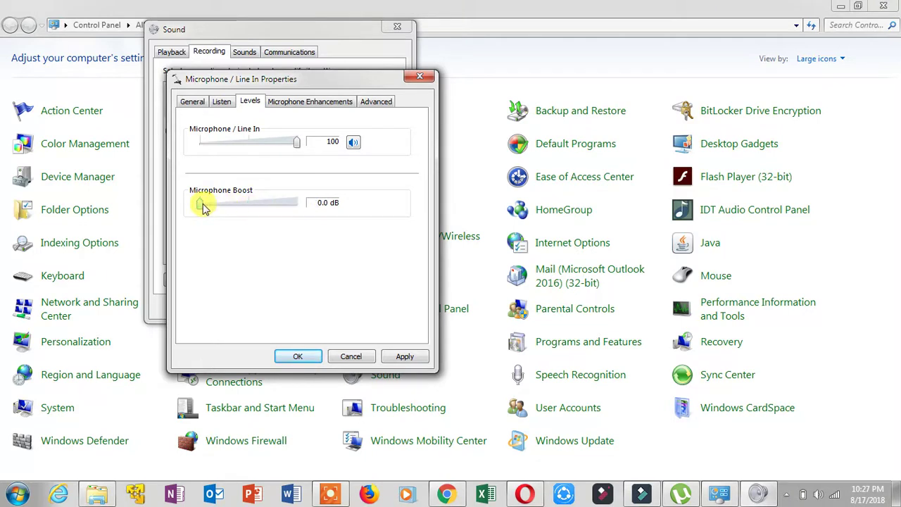
left_click_drag(297, 144, 249, 143)
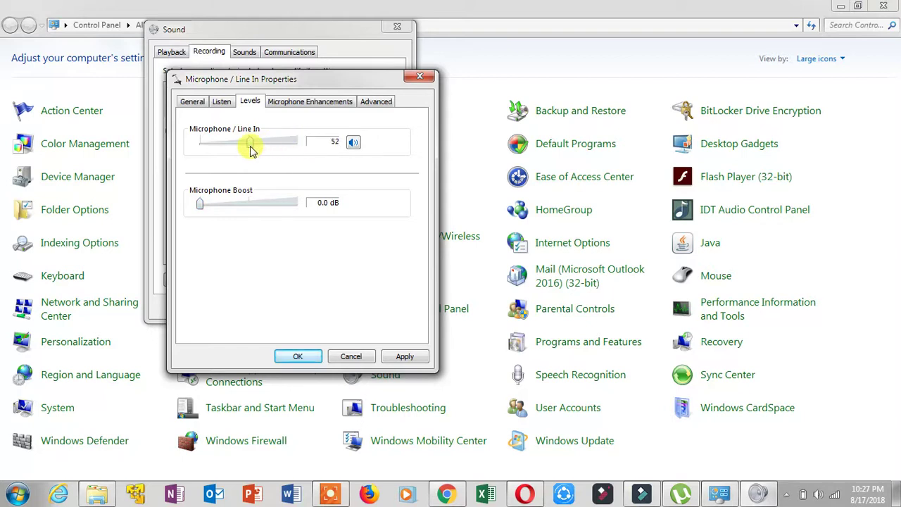
- Check the Microphone / Line In enhancements, apply the pending changes, and close its properties
left_click(280, 103)
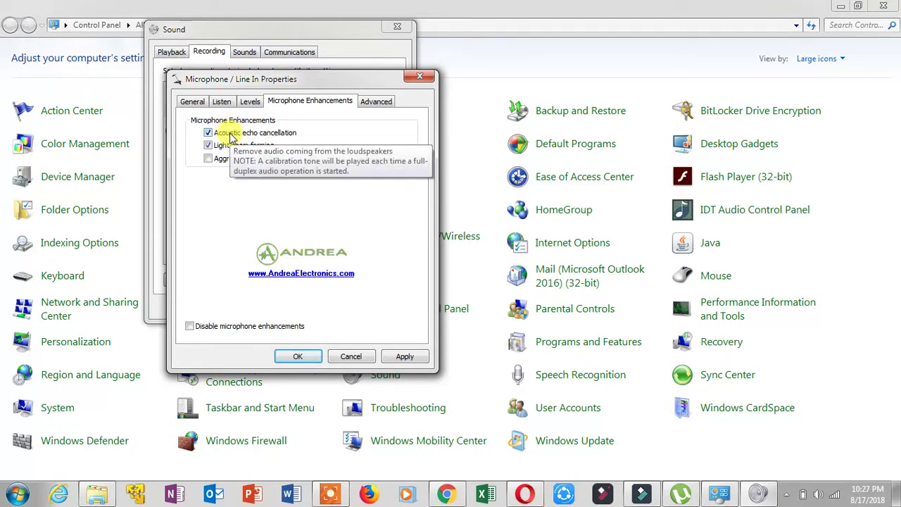
left_click(409, 357)
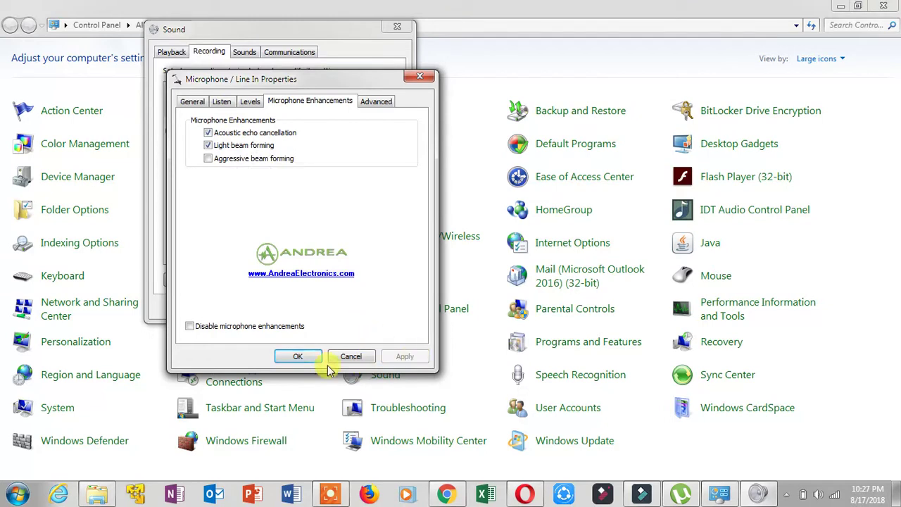
left_click(303, 357)
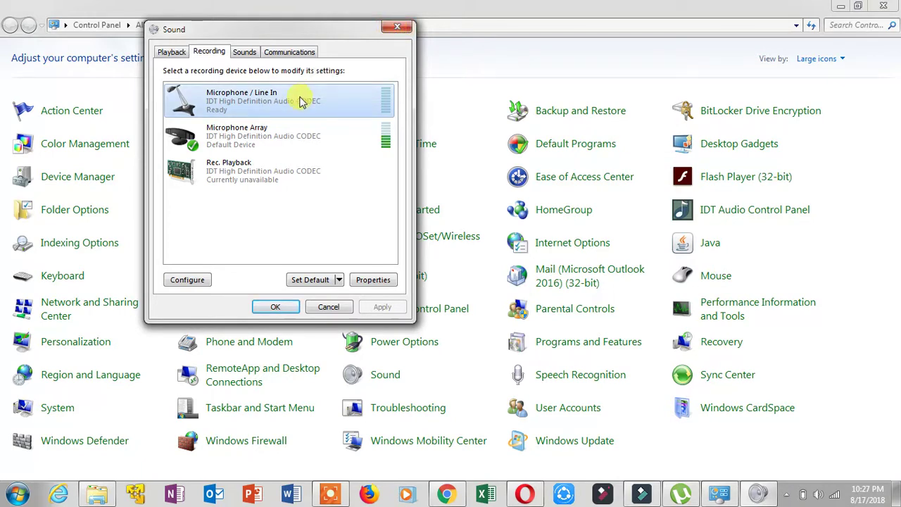
- Review the Microphone Array's enhancements and default format options, and close its properties and the Sound dialog
left_click(292, 129)
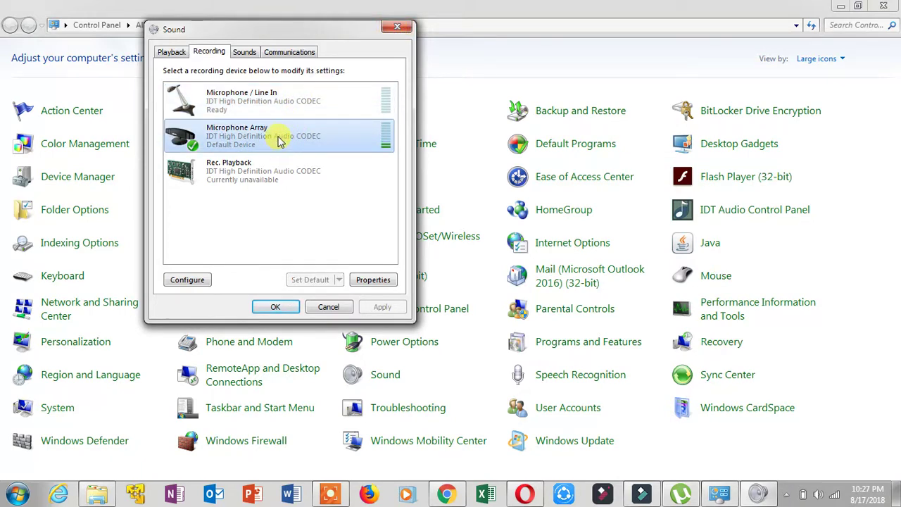
right_click(279, 140)
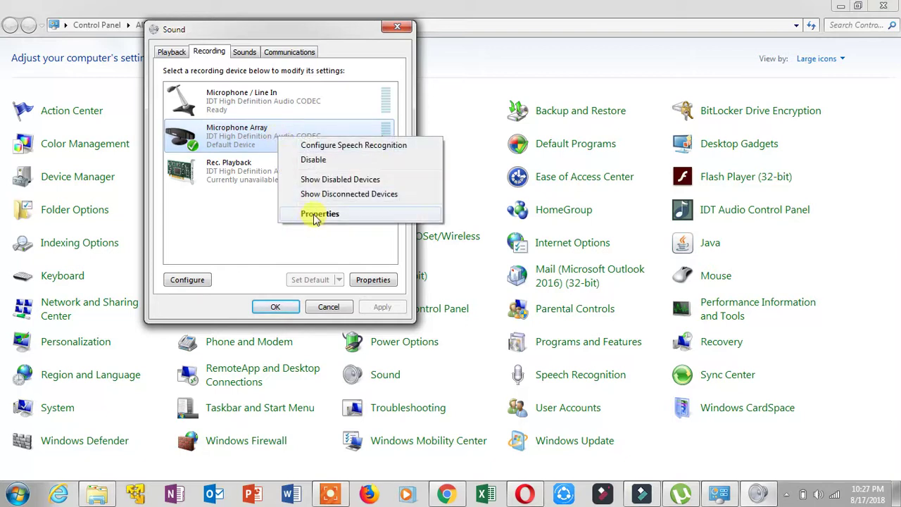
left_click(314, 213)
left_click(288, 104)
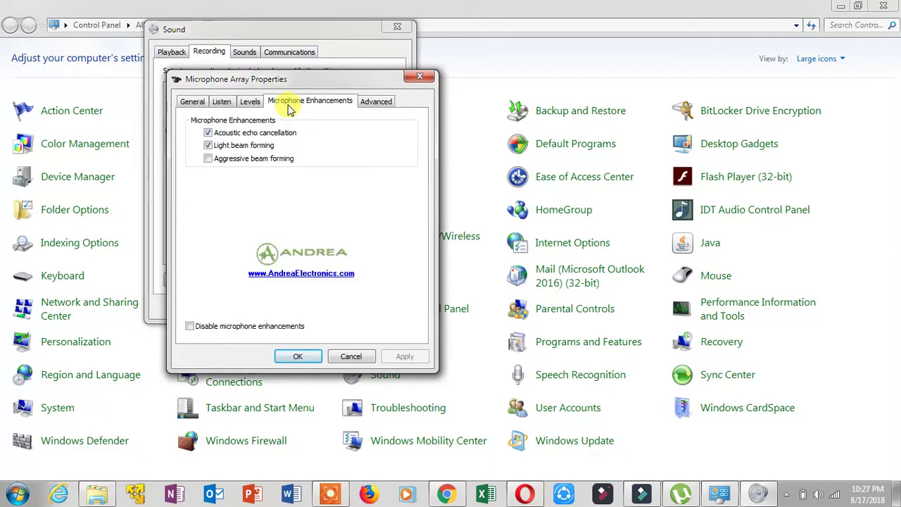
left_click(380, 104)
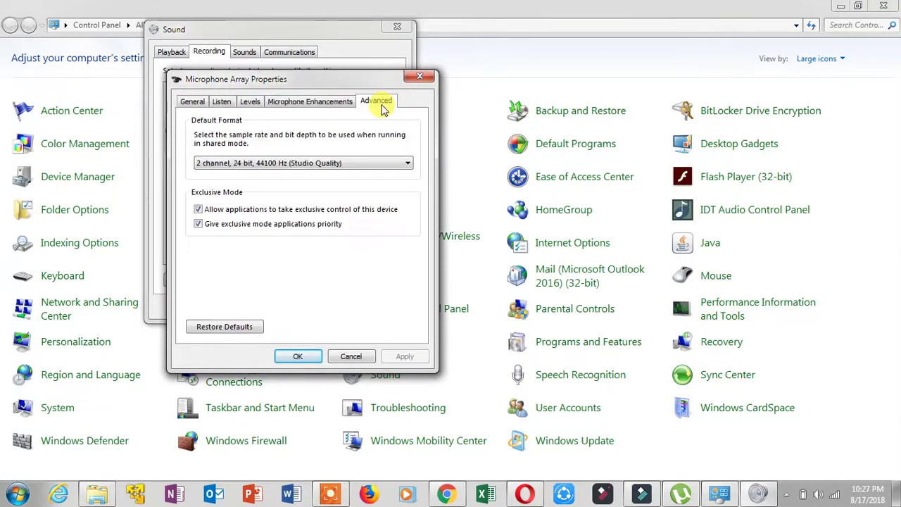
left_click(396, 167)
left_click(396, 166)
left_click(300, 356)
left_click(398, 27)
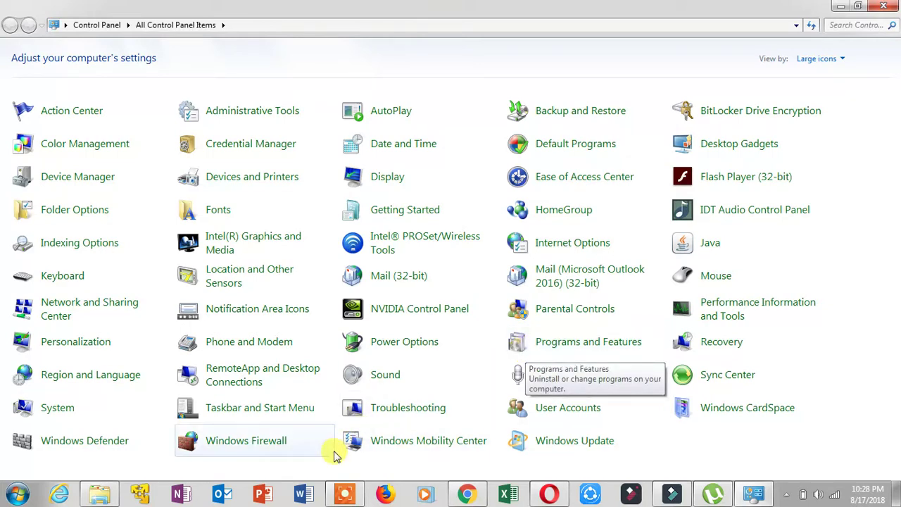
left_click(334, 497)
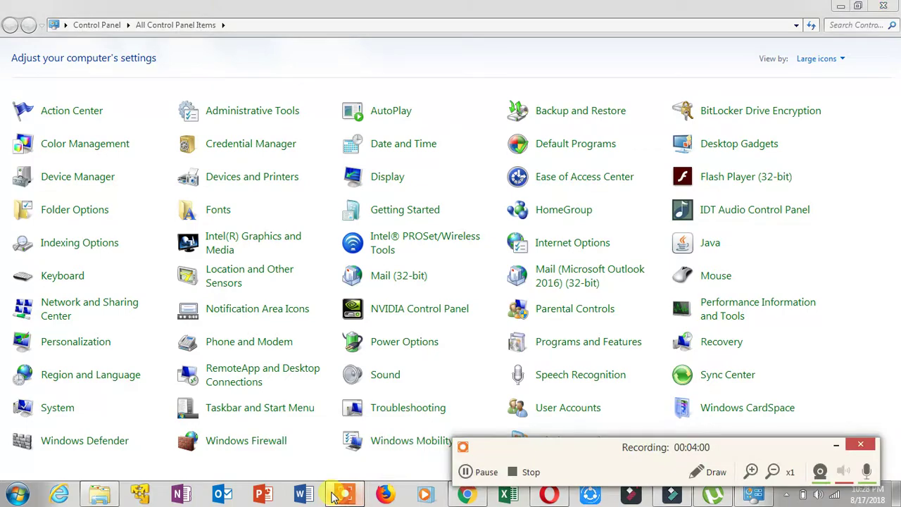